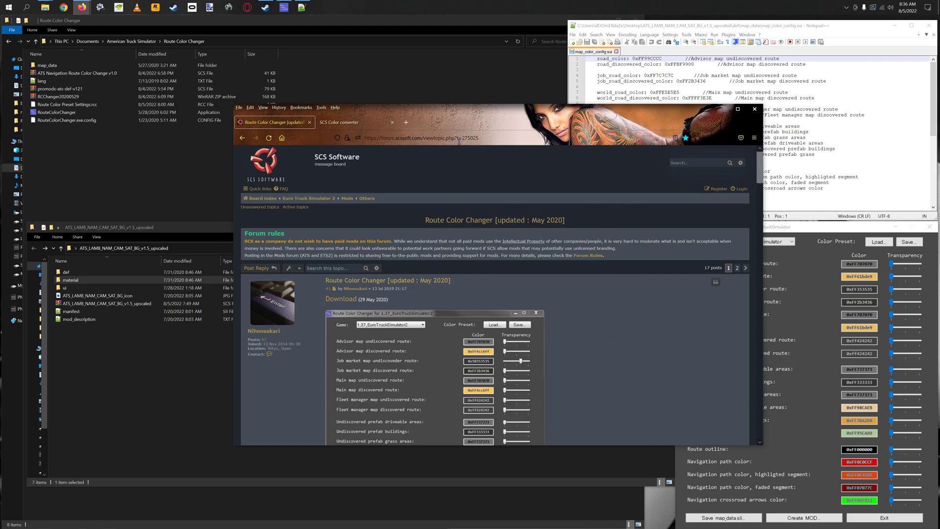
- Scroll the Route Color Changer thread down to the full tool screenshot and its Screenshot Location line
{"action": "scroll", "coordinate": [760, 182], "scroll_direction": "down", "scroll_amount": 2}
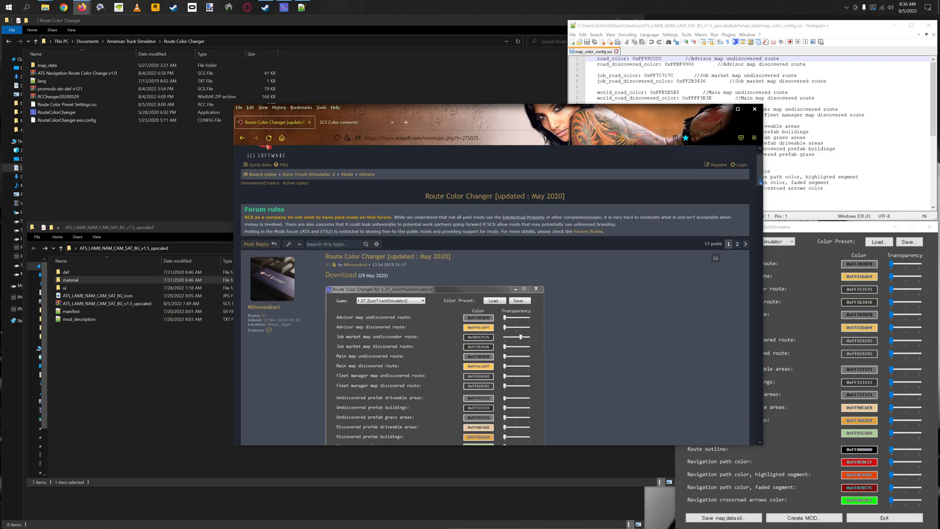
{"action": "scroll", "coordinate": [760, 181], "scroll_direction": "down", "scroll_amount": 3}
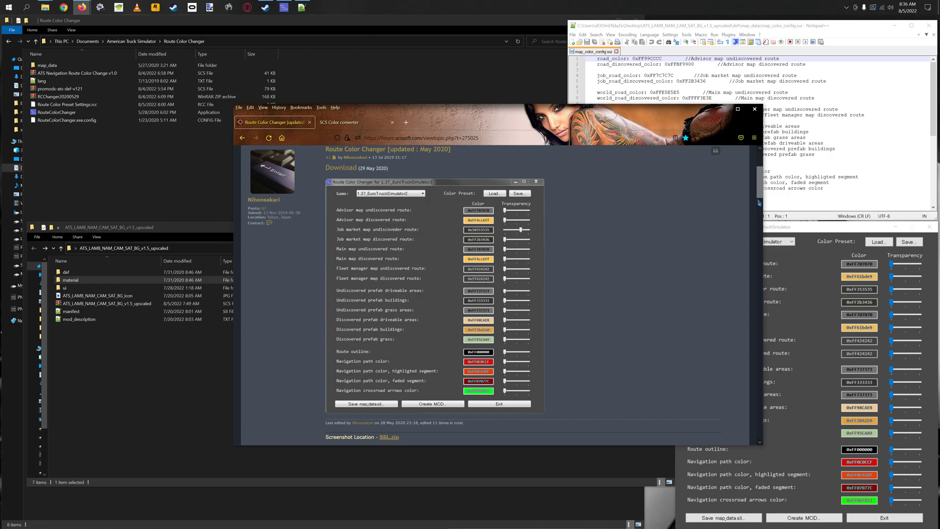
{"action": "scroll", "coordinate": [759, 203], "scroll_direction": "down", "scroll_amount": 4}
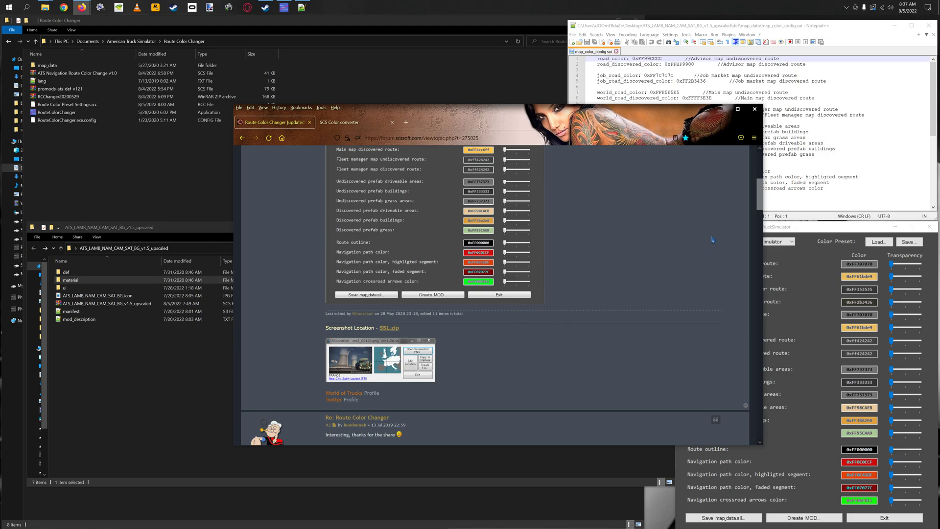
{"action": "left_click_drag", "start_coordinate": [754, 206], "coordinate": [759, 256]}
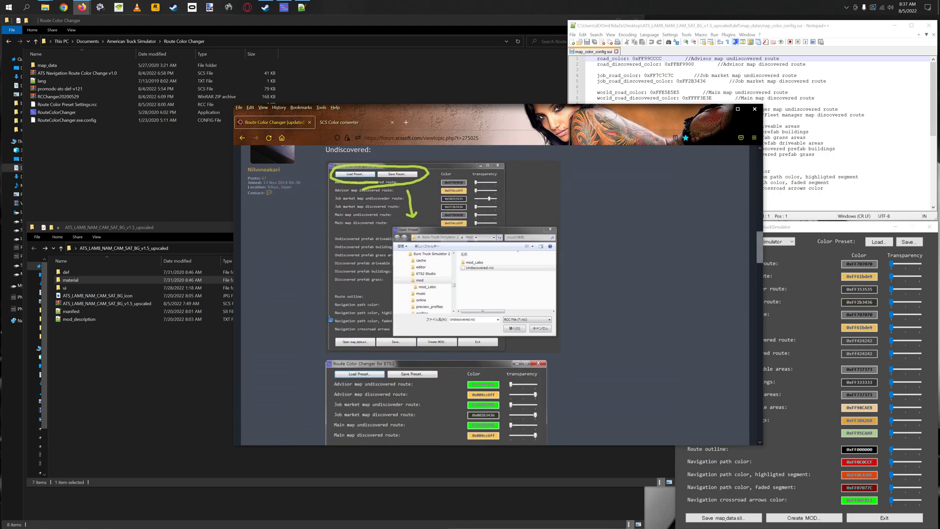
{"action": "left_click_drag", "start_coordinate": [758, 252], "coordinate": [749, 310]}
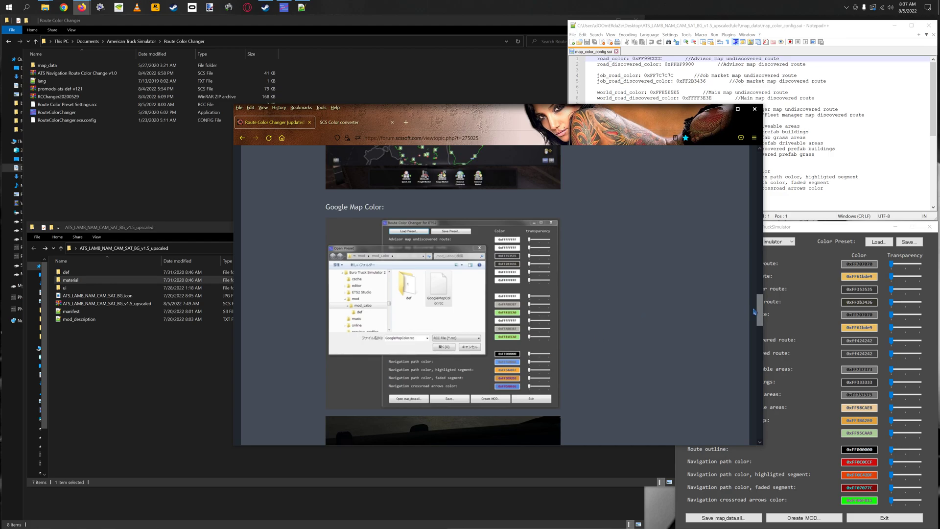
{"action": "left_click_drag", "start_coordinate": [754, 311], "coordinate": [754, 326]}
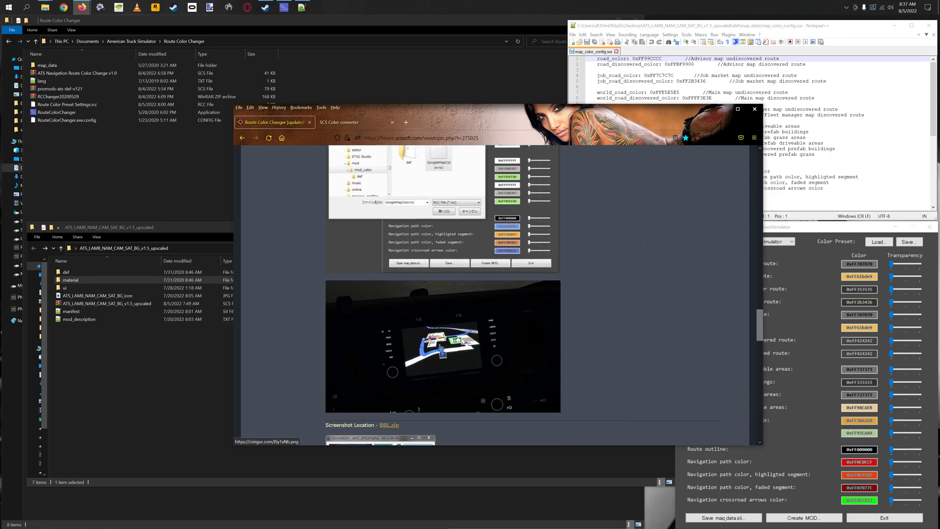
{"action": "left_click_drag", "start_coordinate": [758, 321], "coordinate": [755, 158]}
{"action": "scroll", "coordinate": [509, 203], "scroll_direction": "down", "scroll_amount": 2}
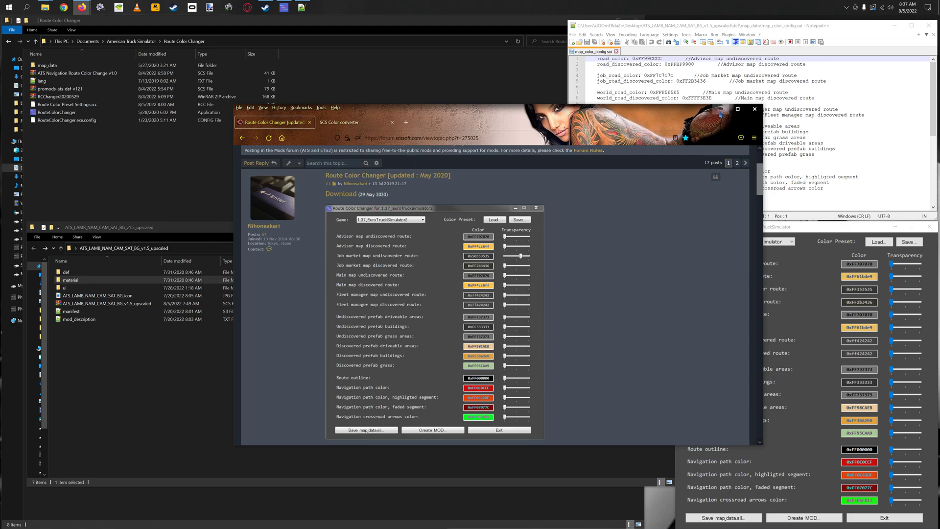
{"action": "left_click", "coordinate": [346, 125]}
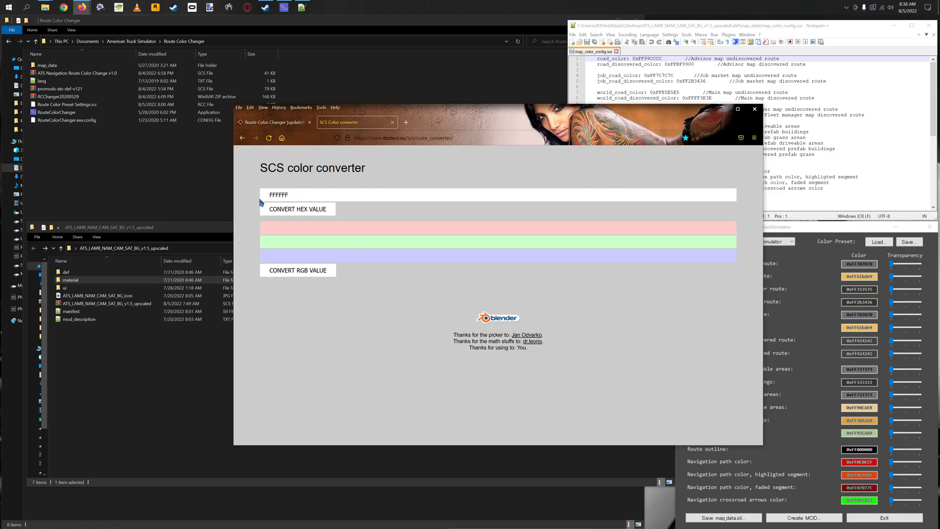
{"action": "left_click", "coordinate": [307, 214]}
{"action": "left_click", "coordinate": [269, 229]}
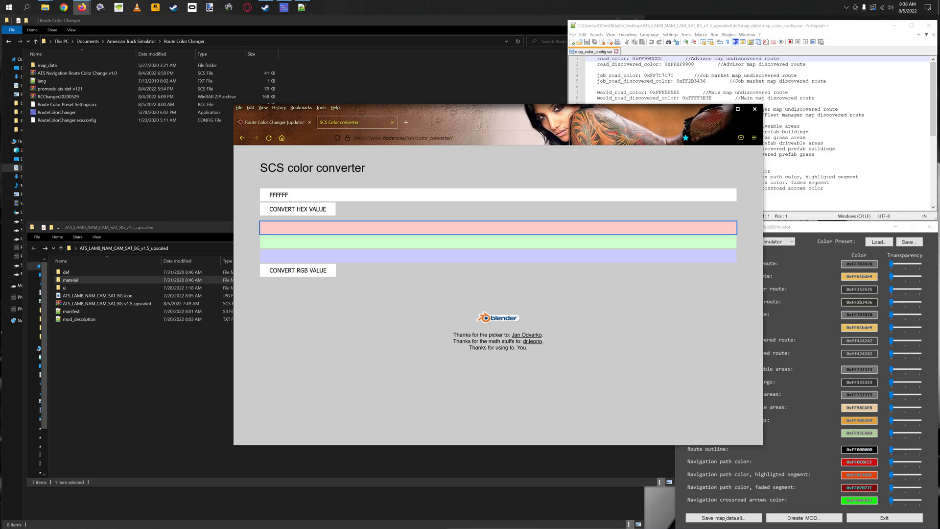
{"action": "left_click", "coordinate": [274, 244]}
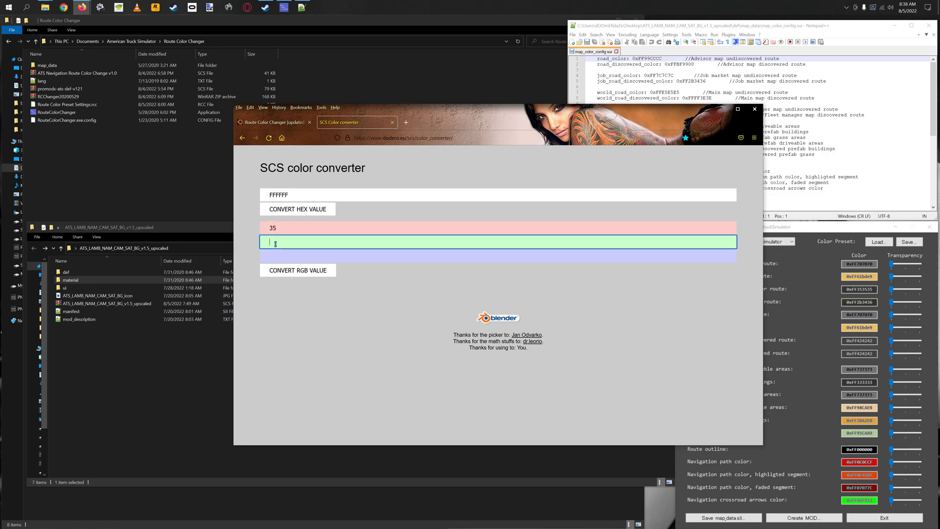
{"action": "type", "text": "56"}
{"action": "left_click", "coordinate": [276, 254]}
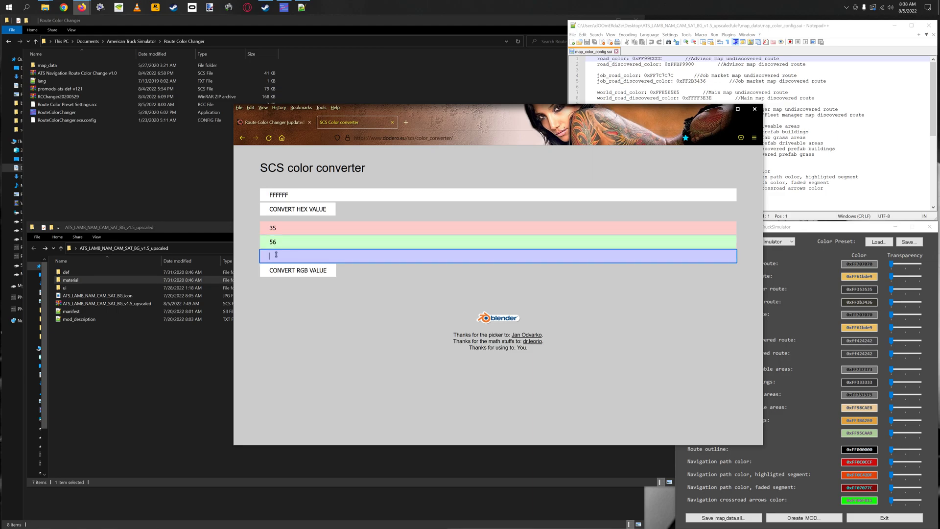
{"action": "type", "text": "200"}
{"action": "left_click", "coordinate": [298, 271]}
{"action": "left_click", "coordinate": [515, 193]}
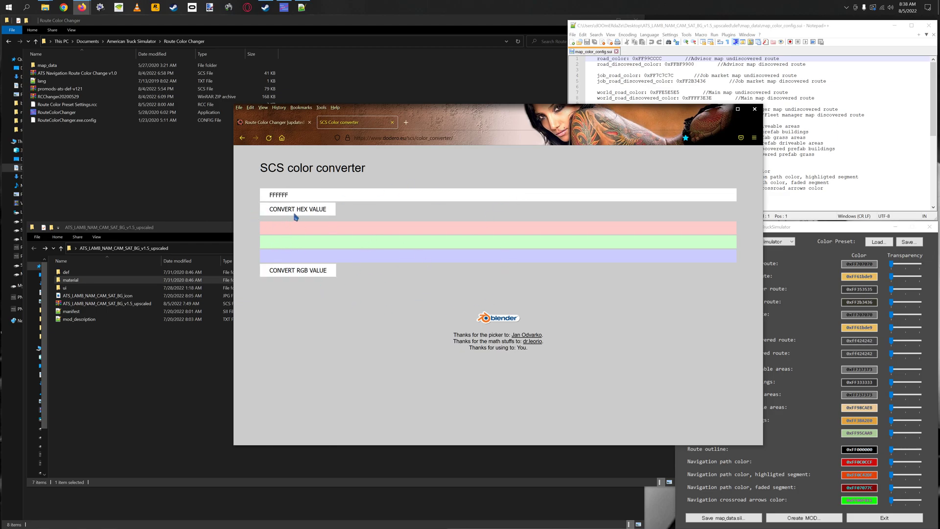
{"action": "left_click", "coordinate": [292, 195]}
{"action": "double_click", "coordinate": [291, 195]}
{"action": "left_click", "coordinate": [299, 230]}
{"action": "mouse_move", "coordinate": [300, 230]}
{"action": "left_mouse_down"}
{"action": "mouse_move", "coordinate": [316, 211]}
{"action": "mouse_move", "coordinate": [321, 238]}
{"action": "mouse_move", "coordinate": [266, 232]}
{"action": "mouse_move", "coordinate": [306, 235]}
{"action": "left_mouse_up"}
{"action": "left_click", "coordinate": [384, 265]}
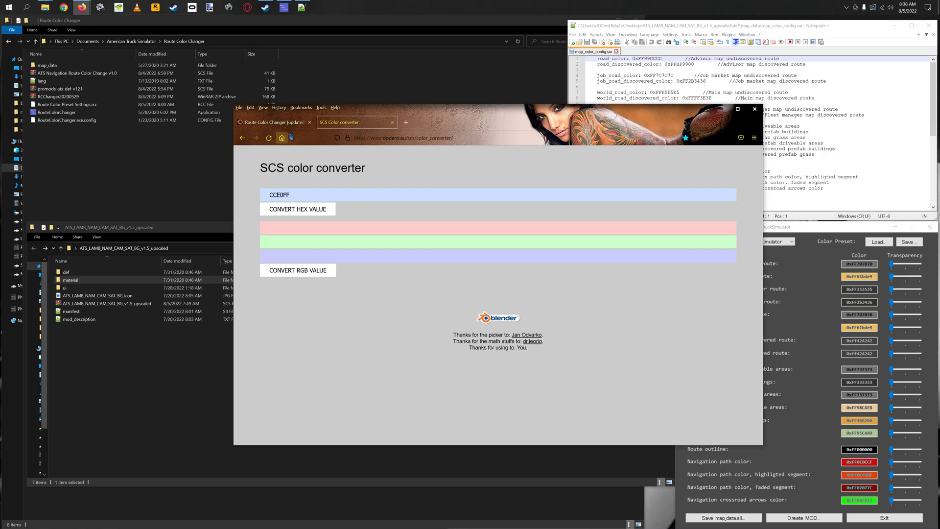
{"action": "left_click", "coordinate": [294, 276]}
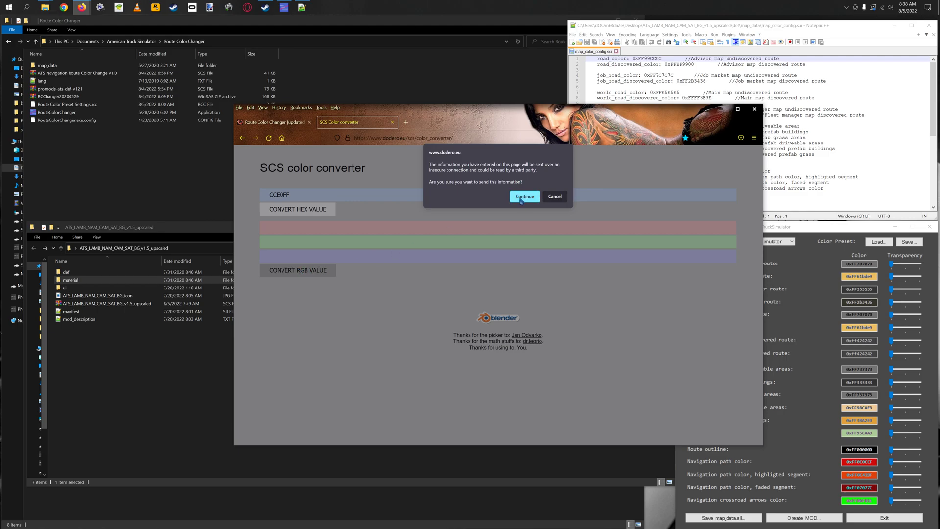
{"action": "left_click", "coordinate": [522, 197]}
{"action": "left_click", "coordinate": [315, 270]}
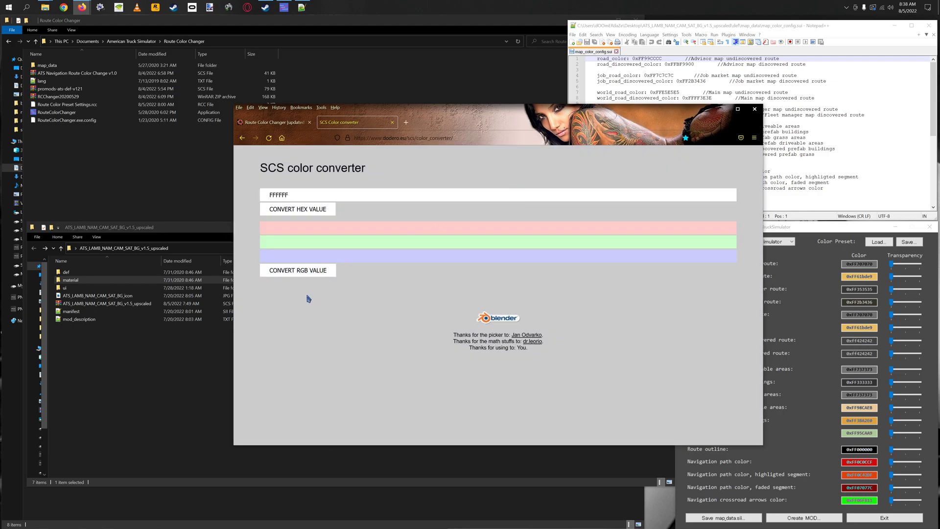
{"action": "left_click", "coordinate": [296, 126]}
{"action": "key", "text": "ctrl+Tab"}
{"action": "left_click", "coordinate": [296, 126]}
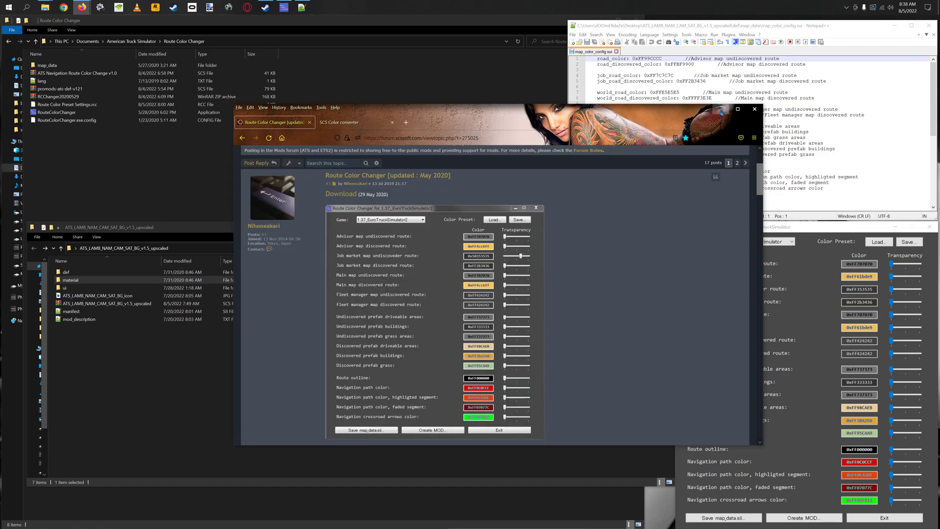
- Minimize Firefox to reveal Route Color Changer, map_color_config.sui and the mod folders
{"action": "left_click", "coordinate": [722, 109]}
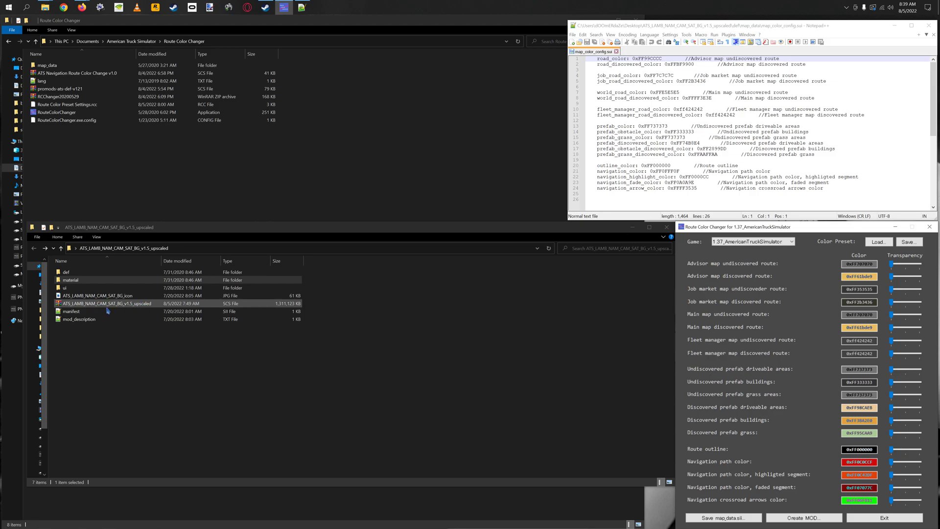
- Open def then map_data in the mod folder, and select Route Color Preset Settings.rcc above
{"action": "double_click", "coordinate": [68, 273]}
{"action": "left_click", "coordinate": [71, 274]}
{"action": "double_click", "coordinate": [72, 274]}
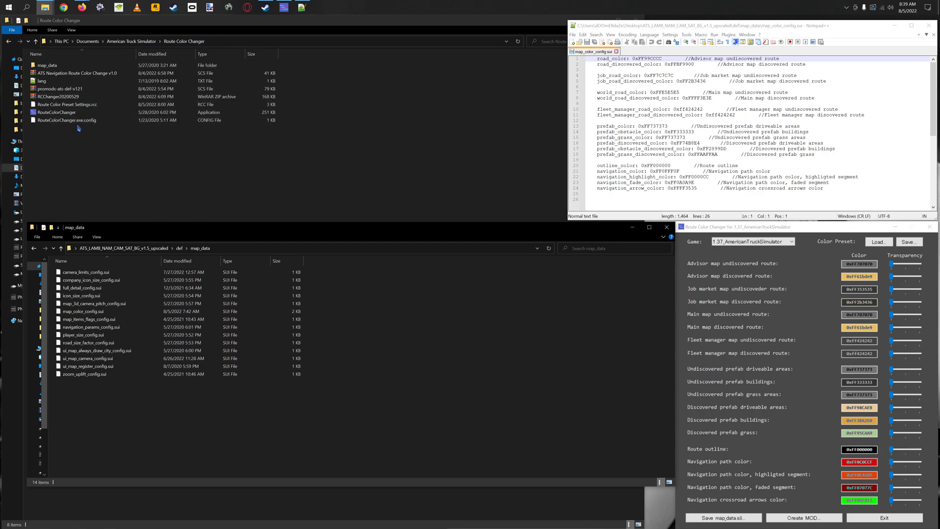
{"action": "left_click", "coordinate": [58, 113]}
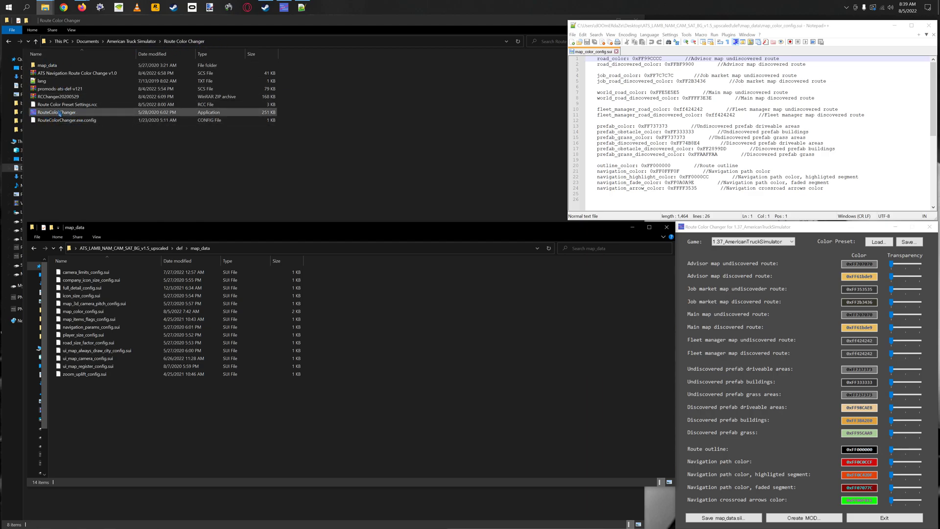
{"action": "left_click", "coordinate": [57, 105]}
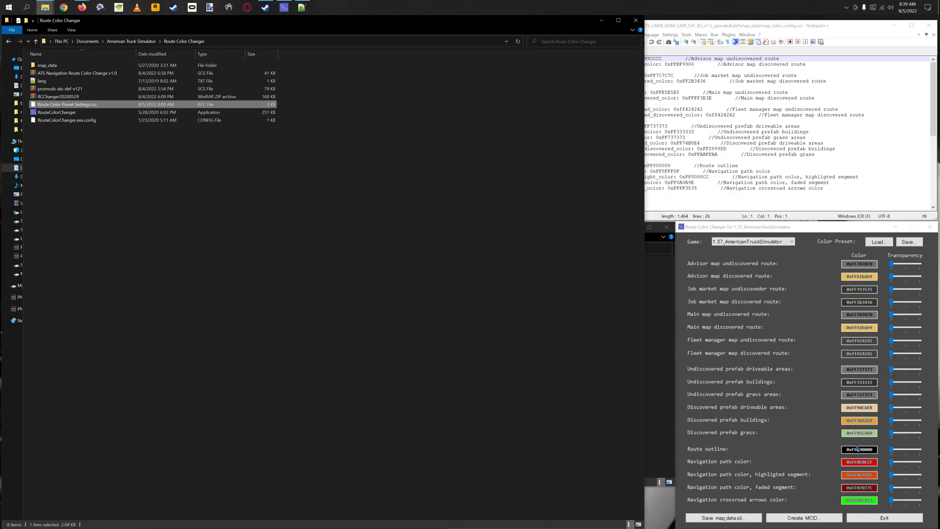
{"action": "left_click", "coordinate": [882, 245]}
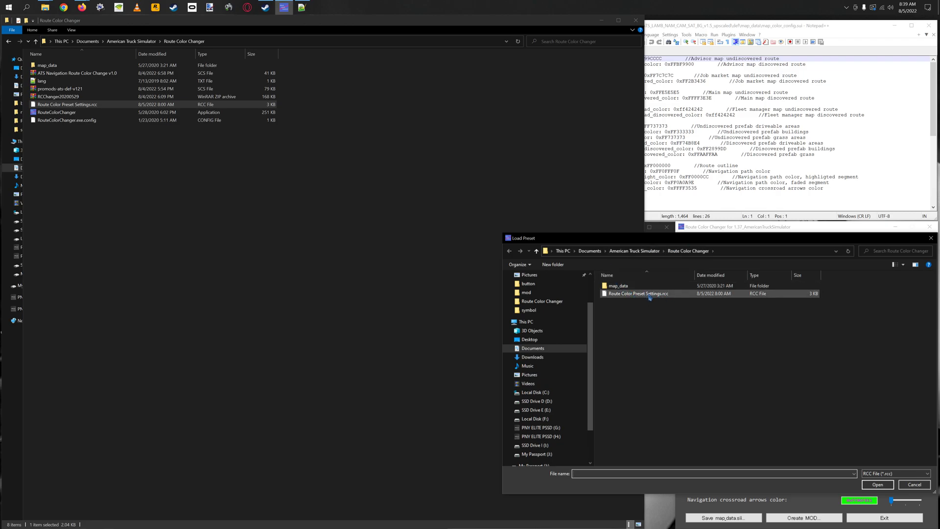
{"action": "left_click", "coordinate": [914, 484]}
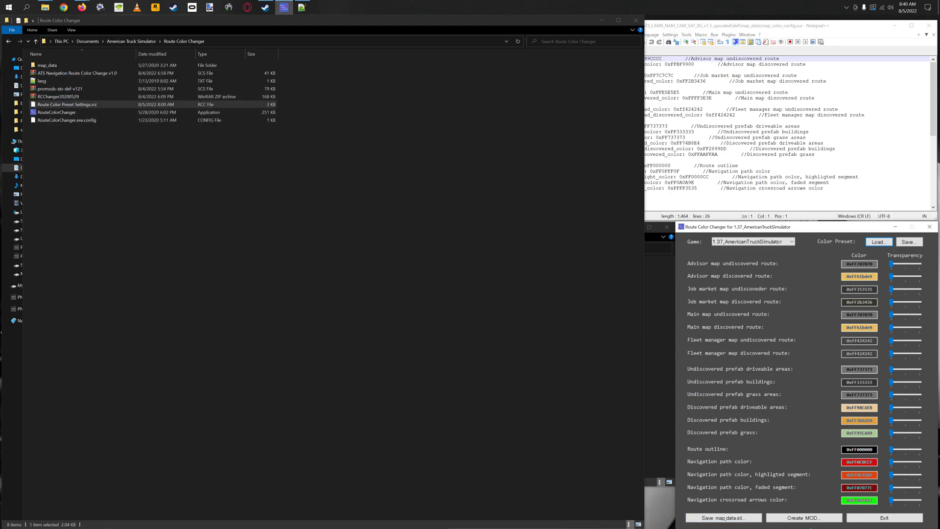
{"action": "left_click", "coordinate": [725, 519]}
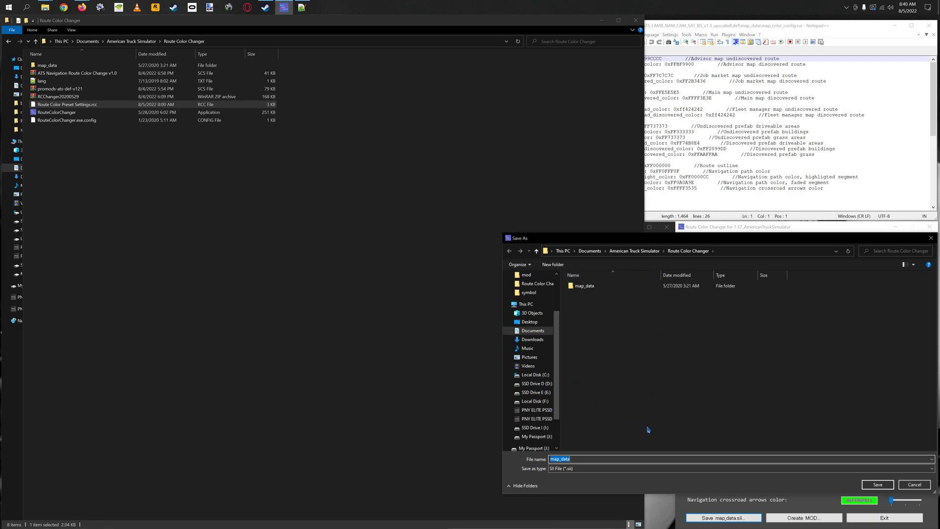
{"action": "left_click", "coordinate": [914, 485]}
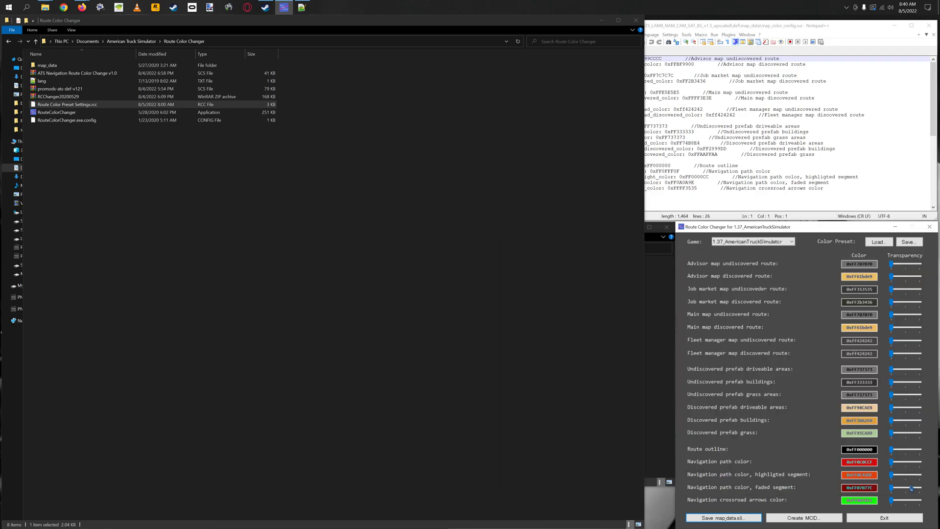
{"action": "left_click", "coordinate": [812, 519]}
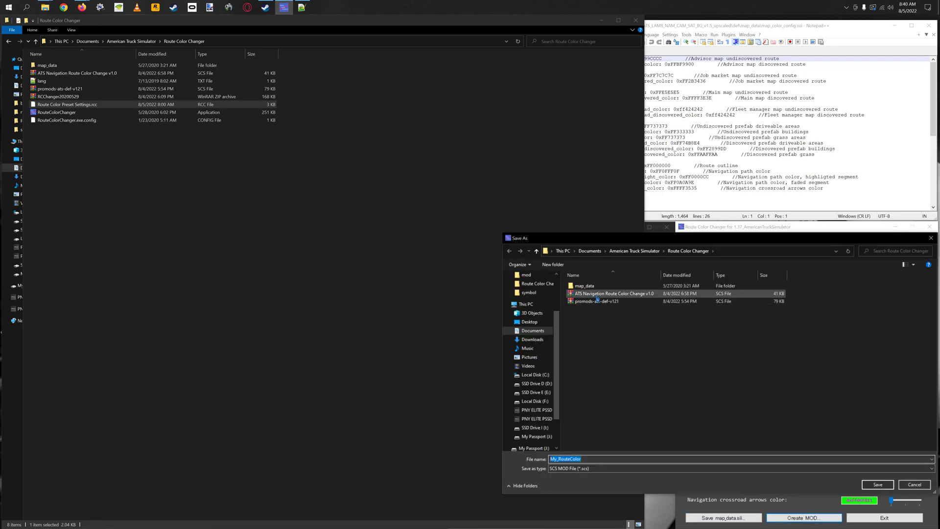
{"action": "left_click", "coordinate": [589, 295]}
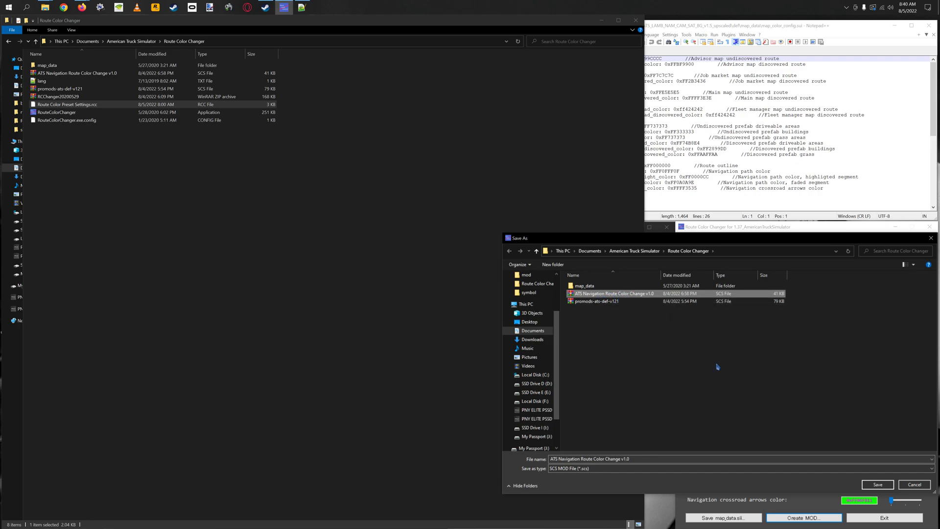
{"action": "left_click", "coordinate": [914, 485]}
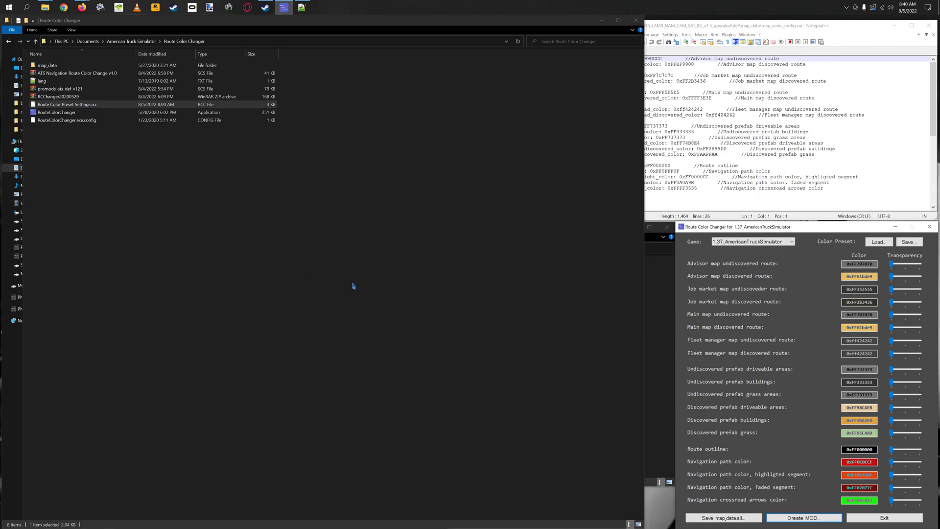
- Select promods-ats-def-v121 in Explorer and drop down Route Color Changer's Game list
{"action": "left_click", "coordinate": [58, 90]}
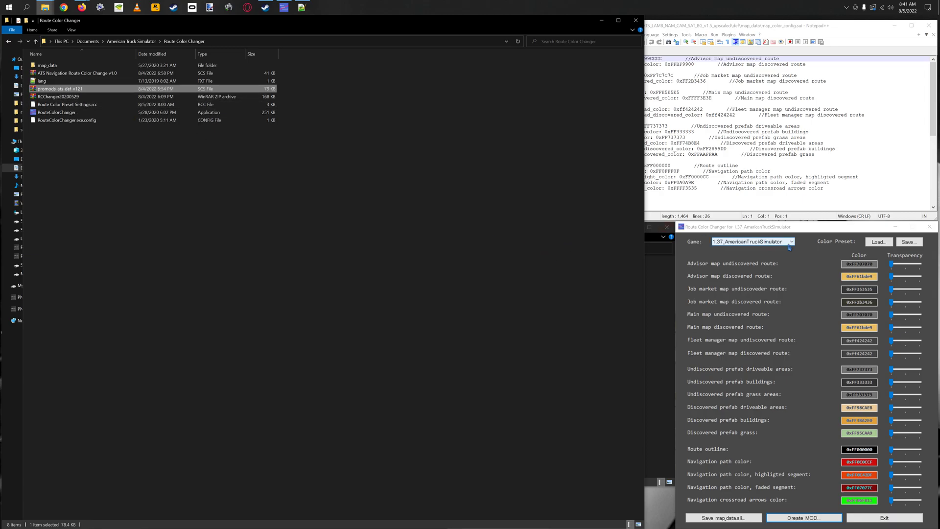
{"action": "left_click", "coordinate": [737, 242]}
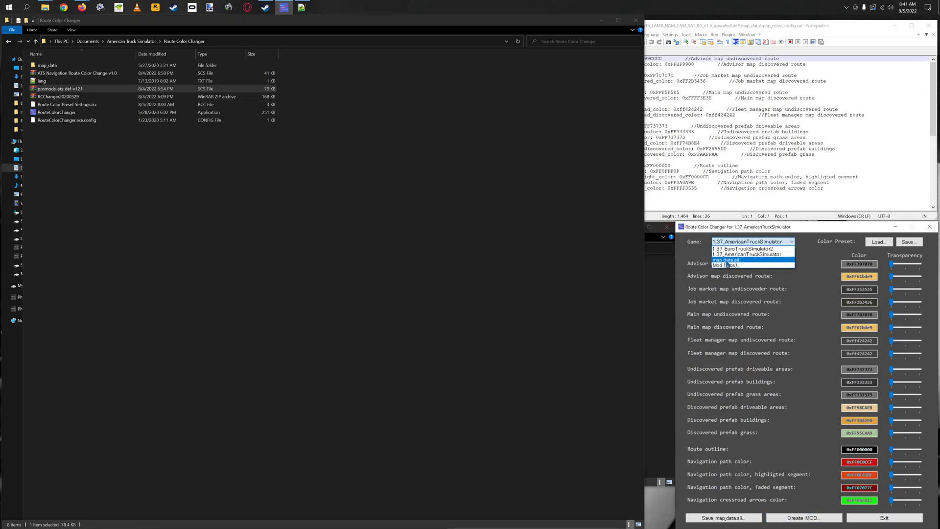